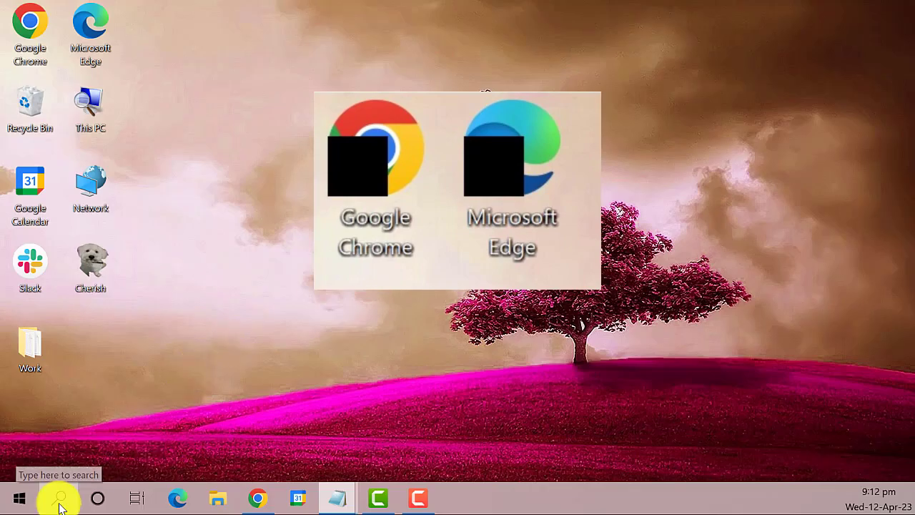
- Open the Run dialog through Windows search and use it to open the %localappdata% folder
click(60, 506)
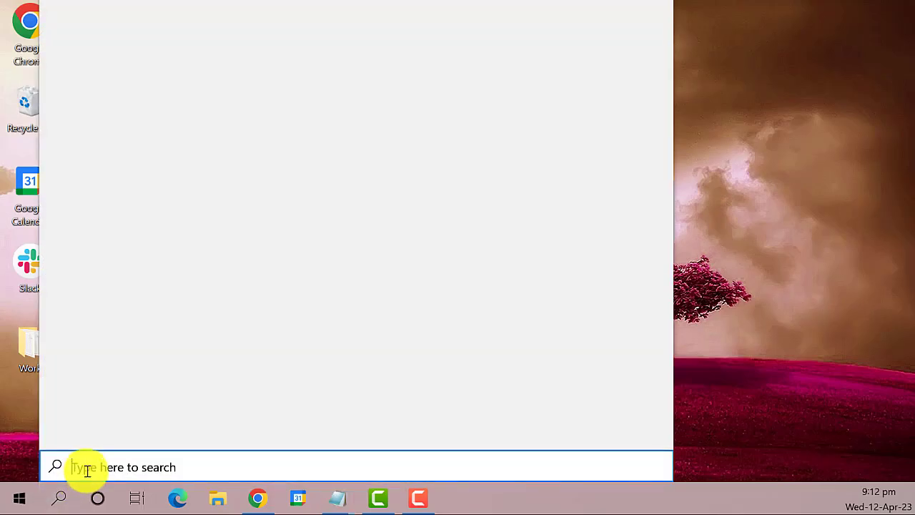
text(run)
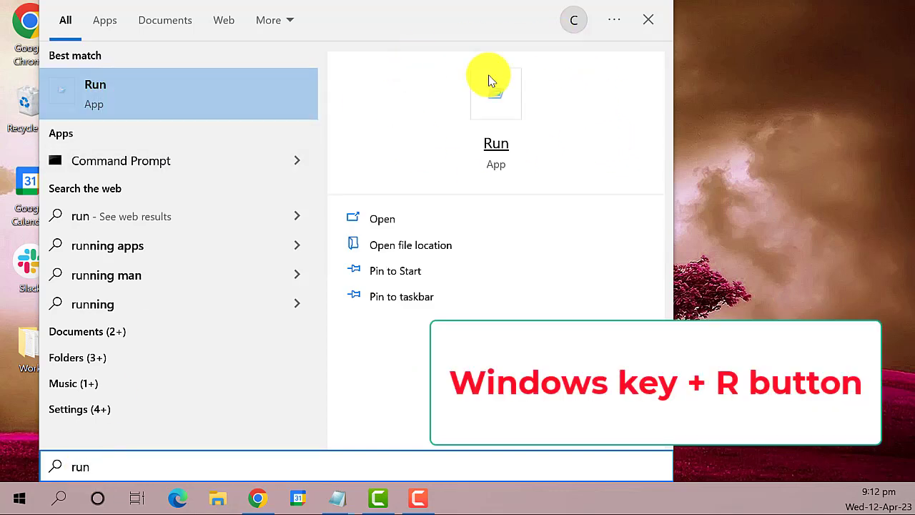
click(210, 90)
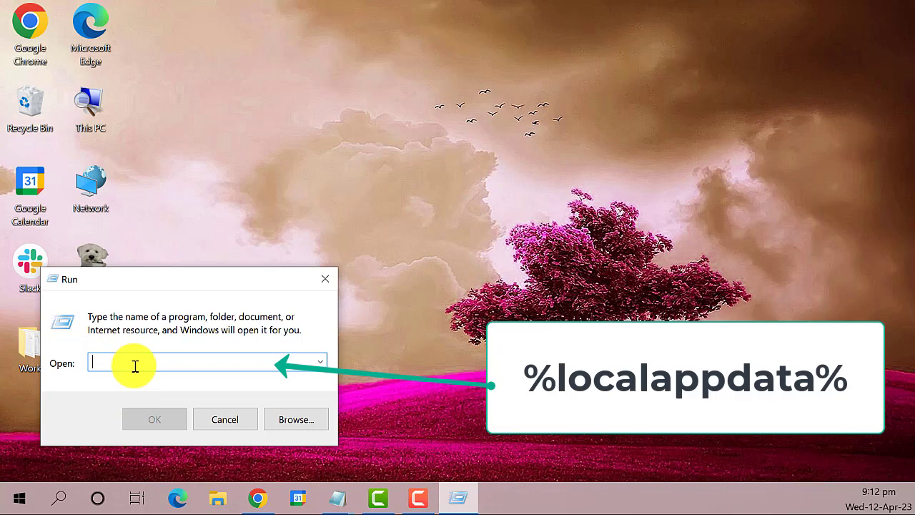
text(%)
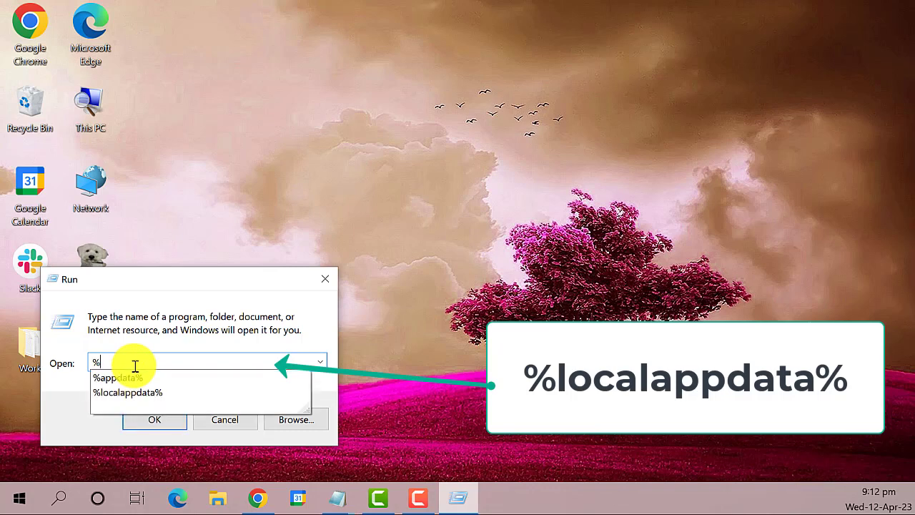
text(localapp)
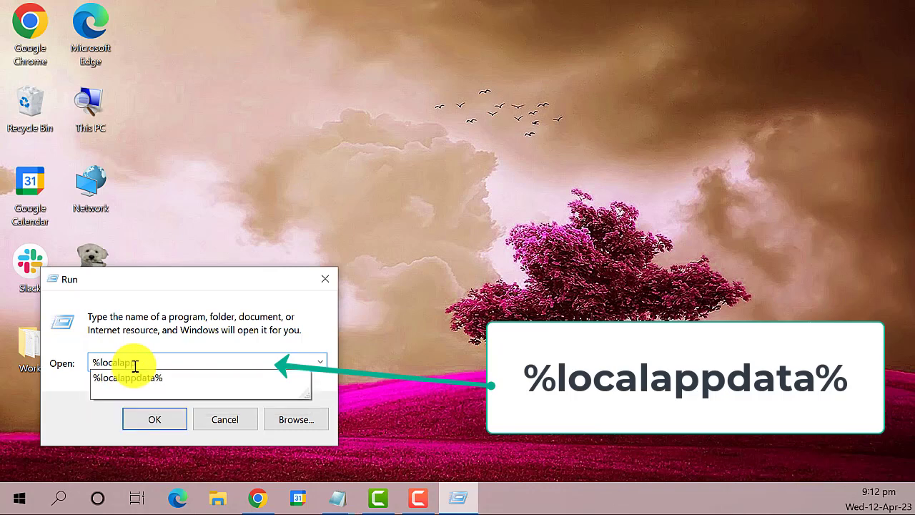
text(data)
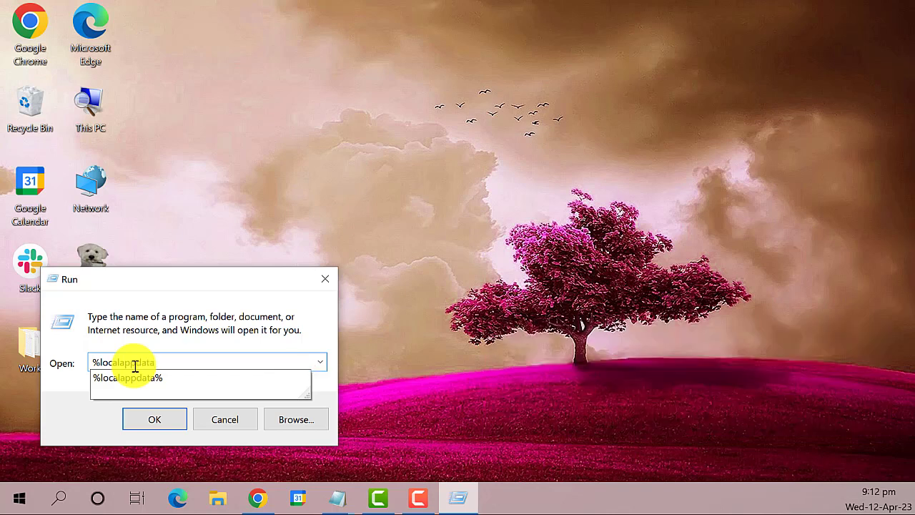
text(%)
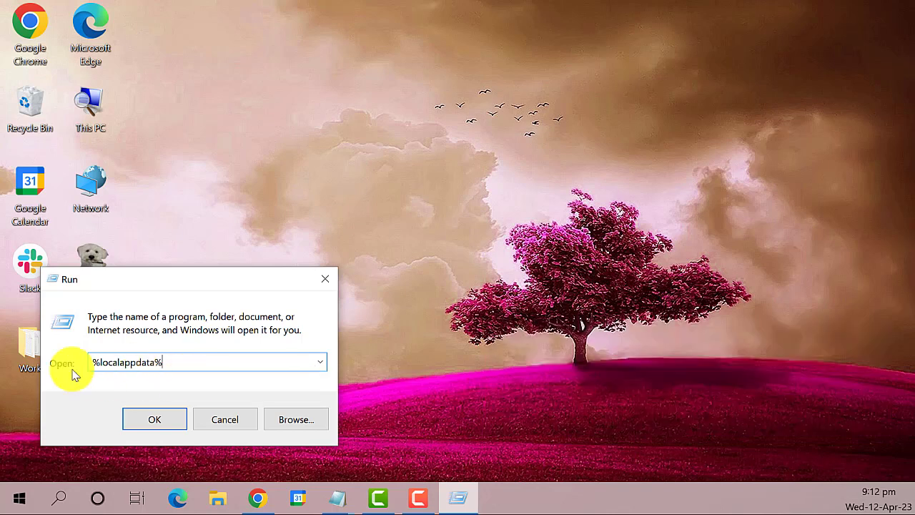
click(169, 424)
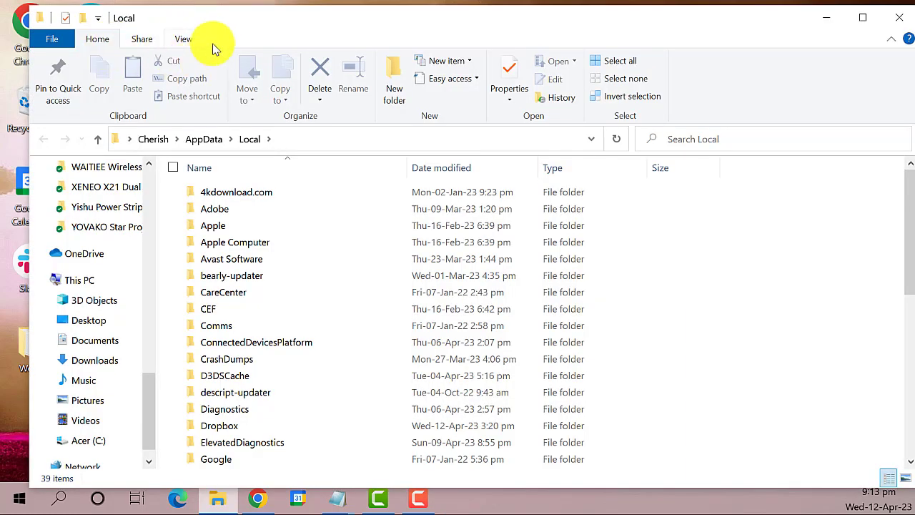
- Set the folder options to show hidden files, folders, and drives, and apply the change
click(184, 42)
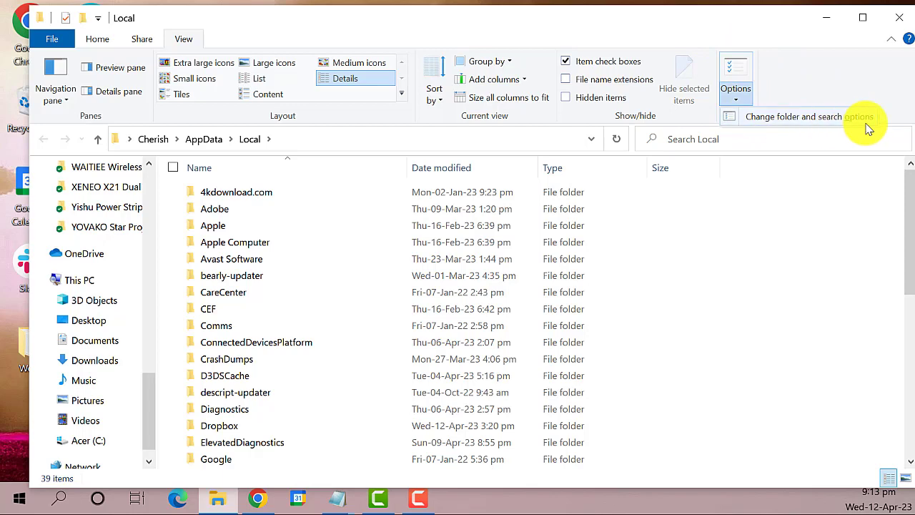
click(829, 119)
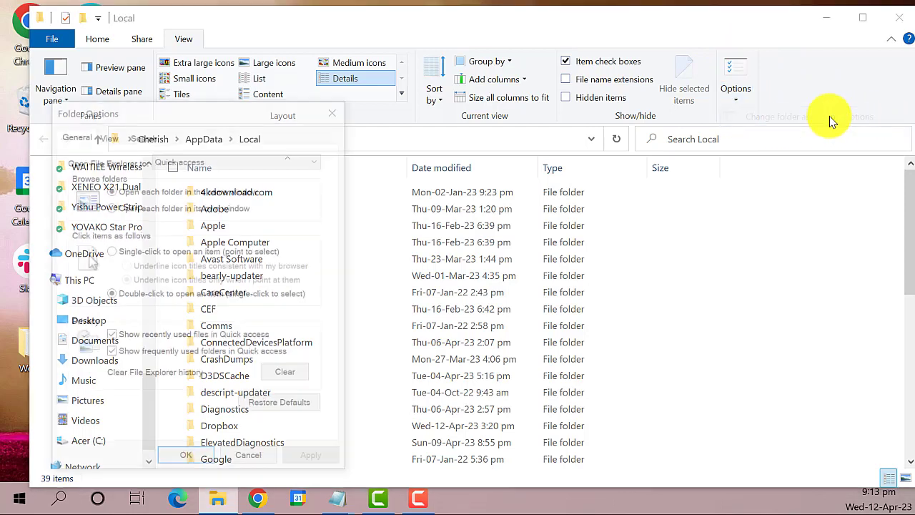
drag(251, 106, 520, 63)
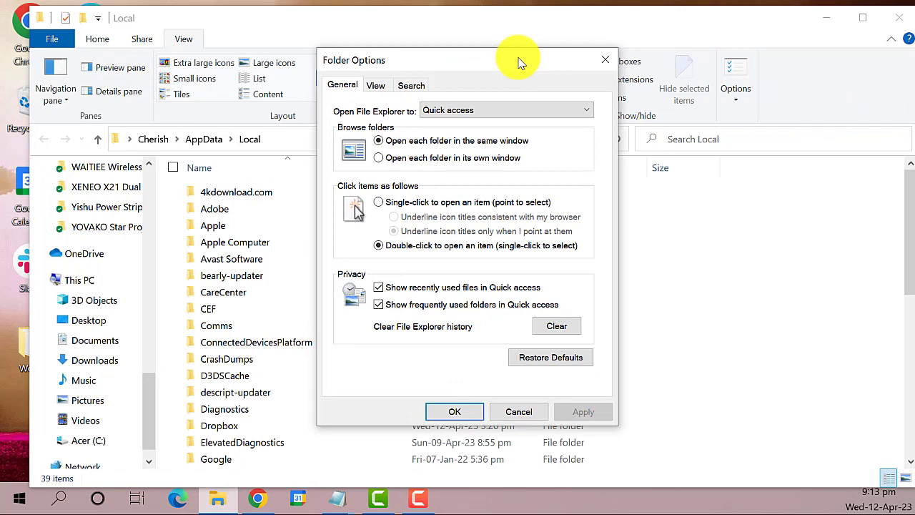
click(377, 86)
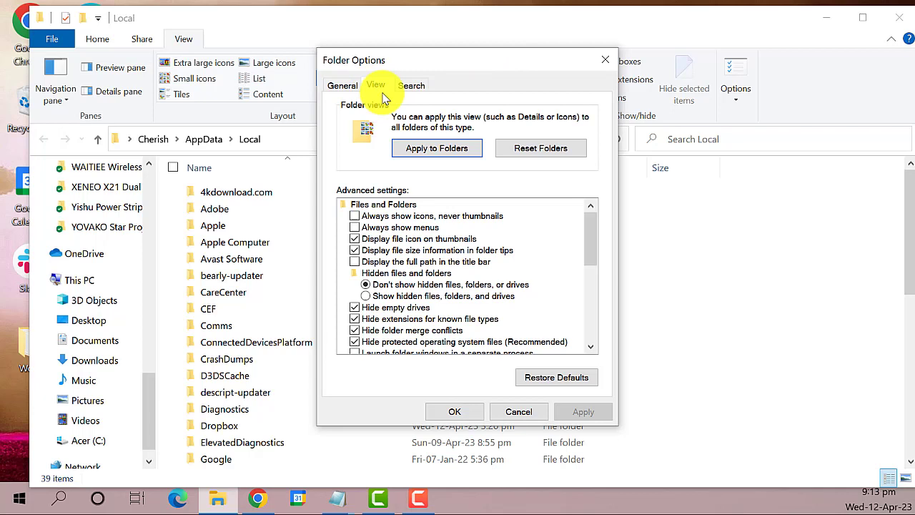
click(366, 295)
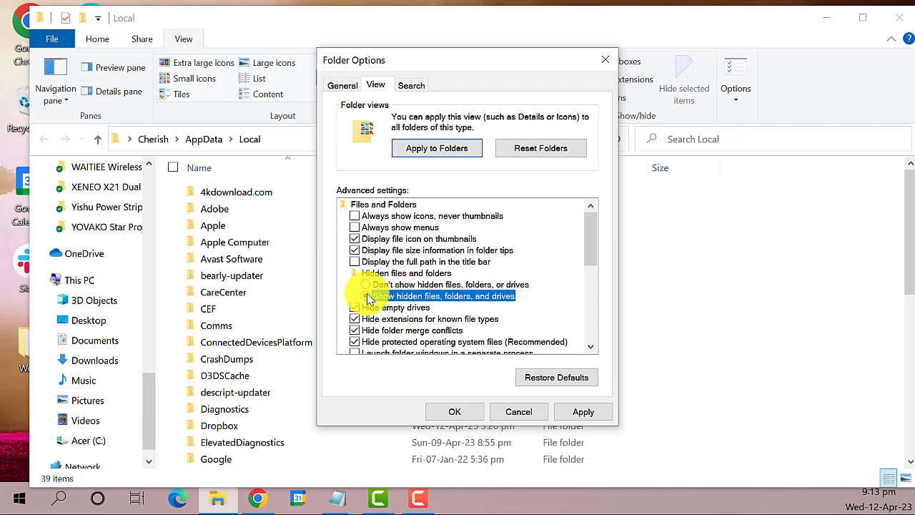
click(587, 414)
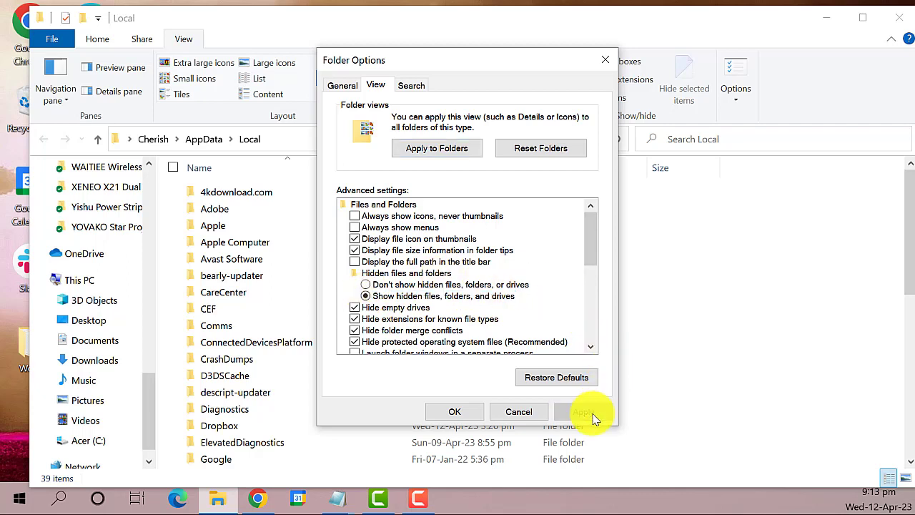
click(454, 411)
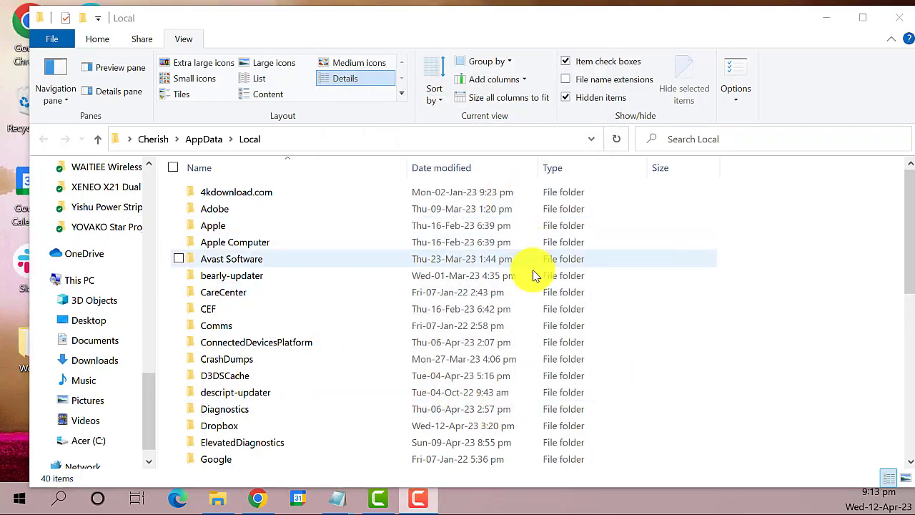
click(398, 503)
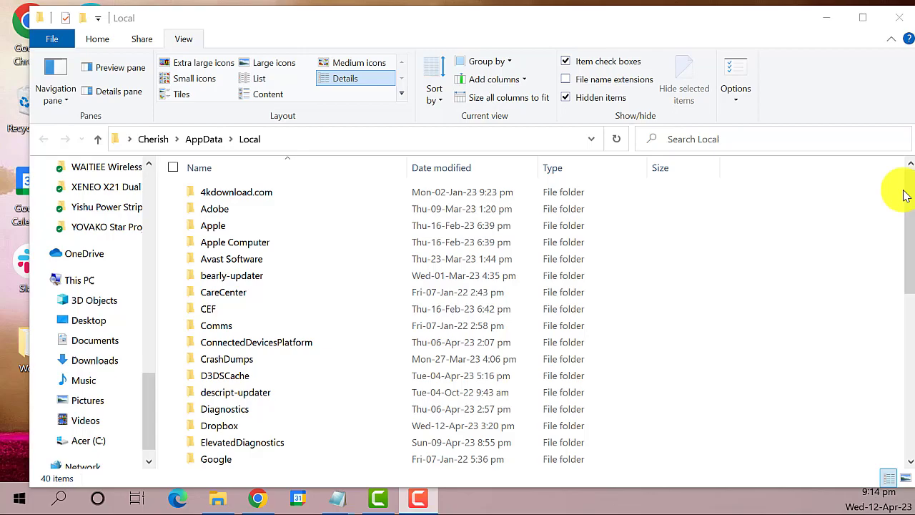
- Delete the IconCache database file from the Local folder and close the folder window
drag(911, 194, 909, 361)
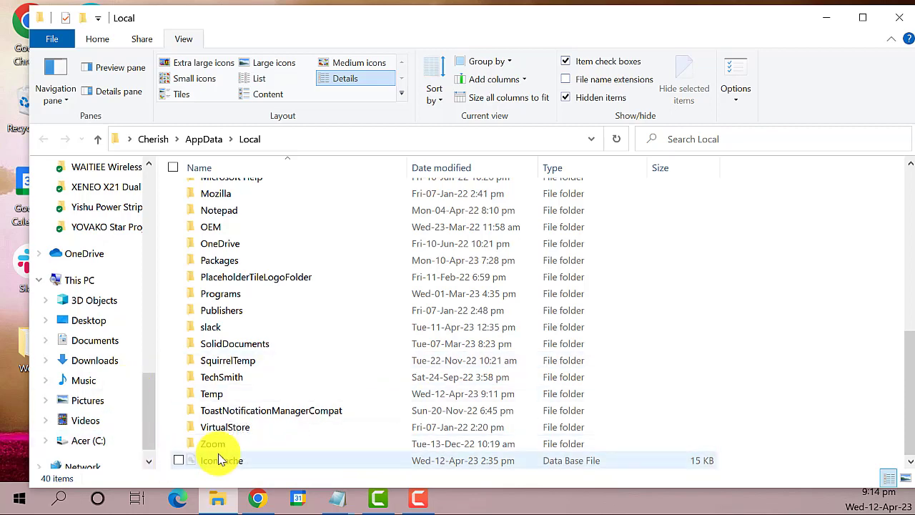
click(255, 462)
right_click(256, 463)
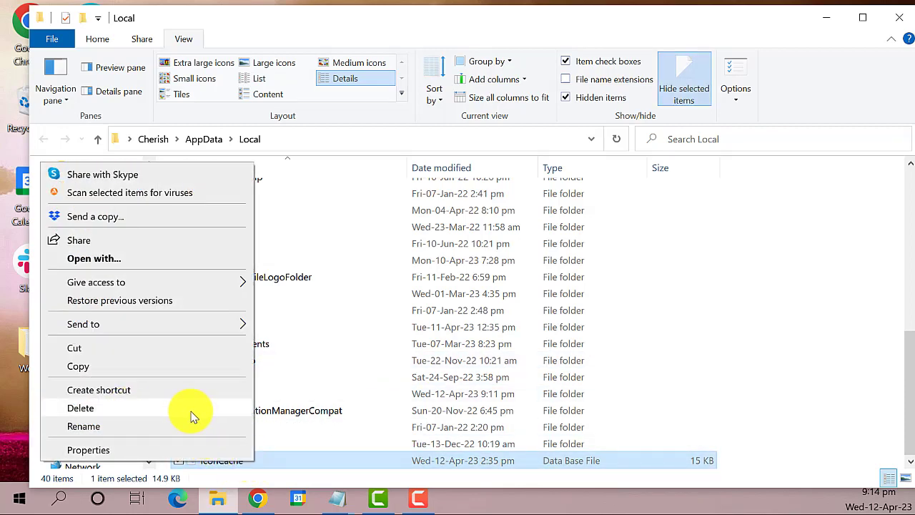
click(124, 408)
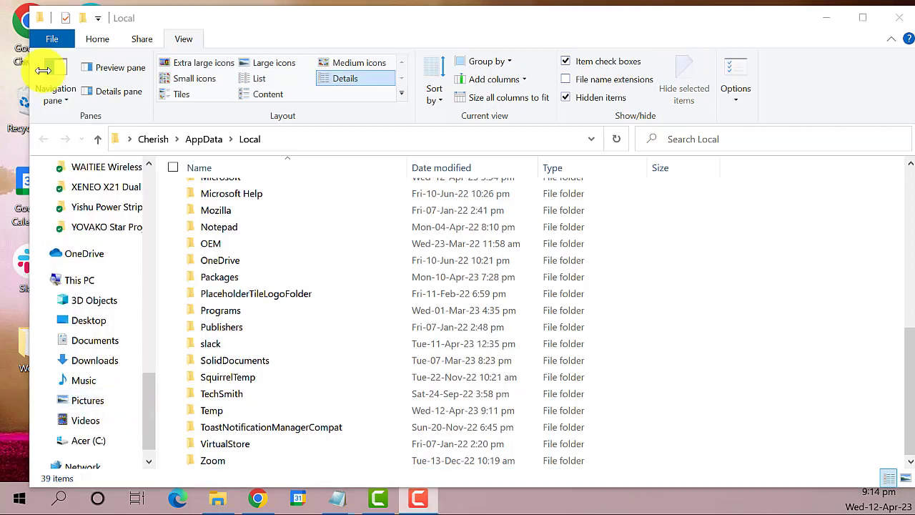
click(897, 19)
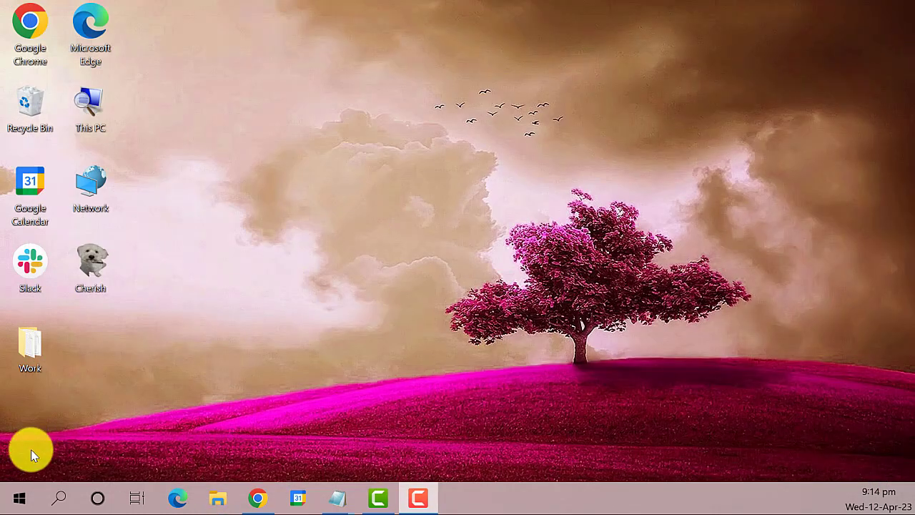
- Restart the computer from the Windows power options
click(19, 498)
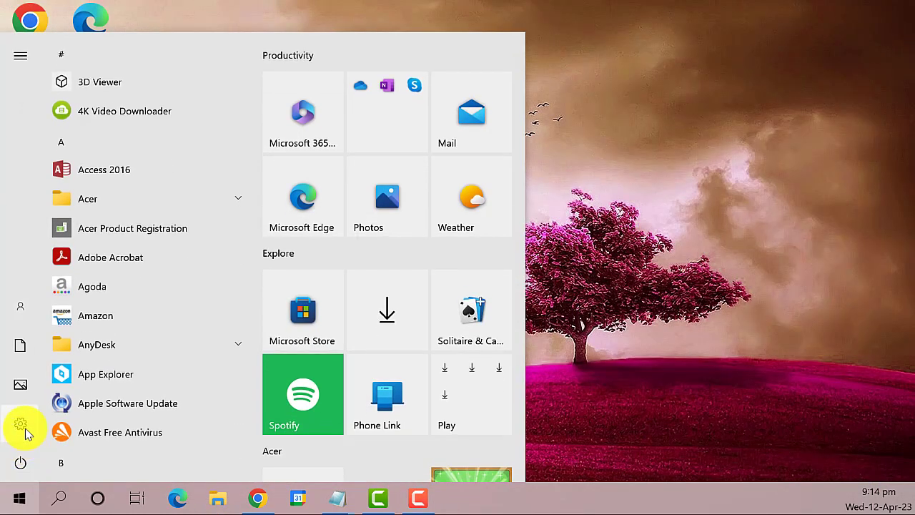
click(21, 464)
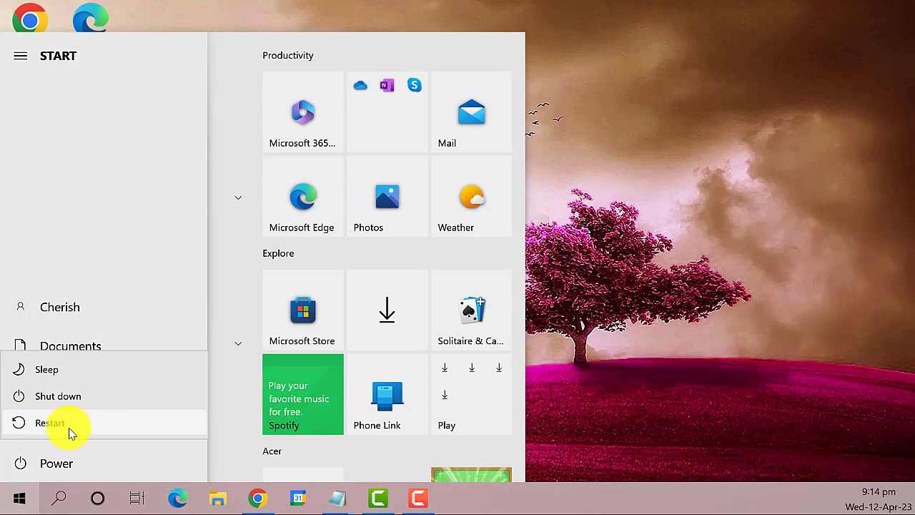
click(656, 380)
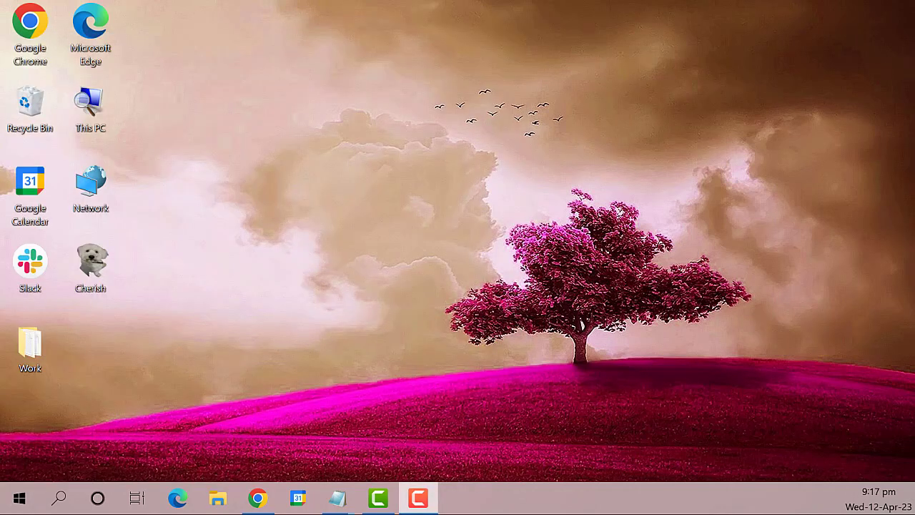
- Find Command Prompt by searching for CMD, run it as administrator, and execute sfc /scannow
click(69, 496)
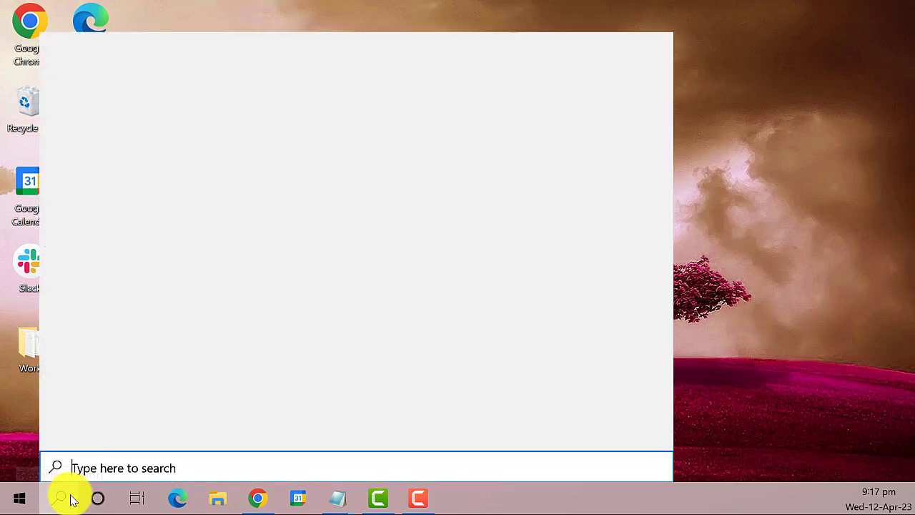
text(CMD)
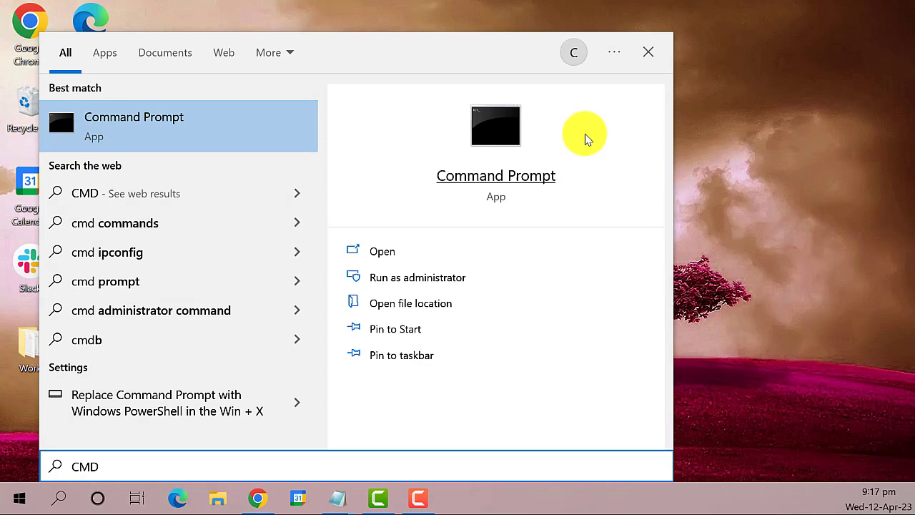
right_click(219, 126)
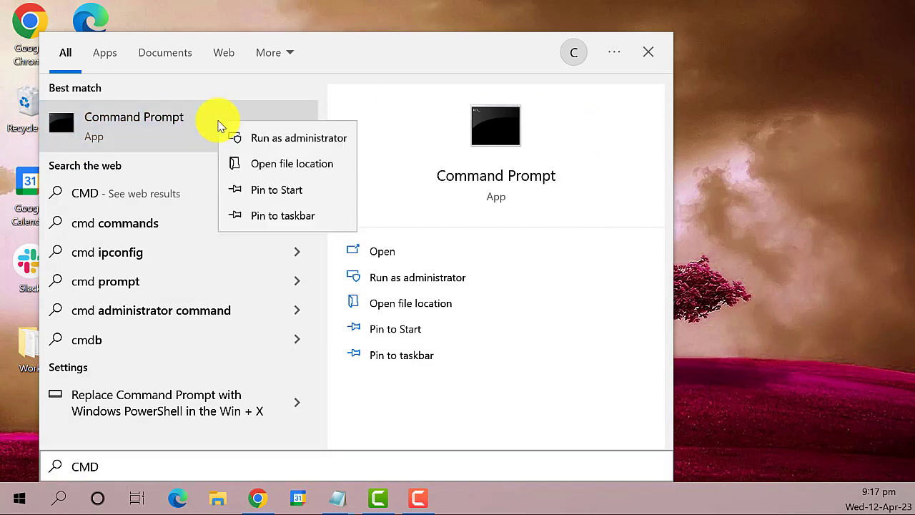
click(299, 143)
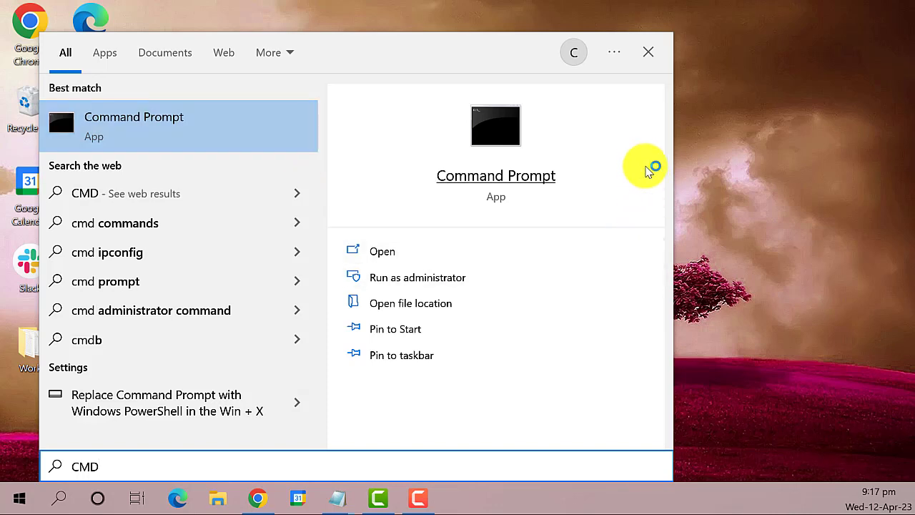
key(ctrl+shift+Return)
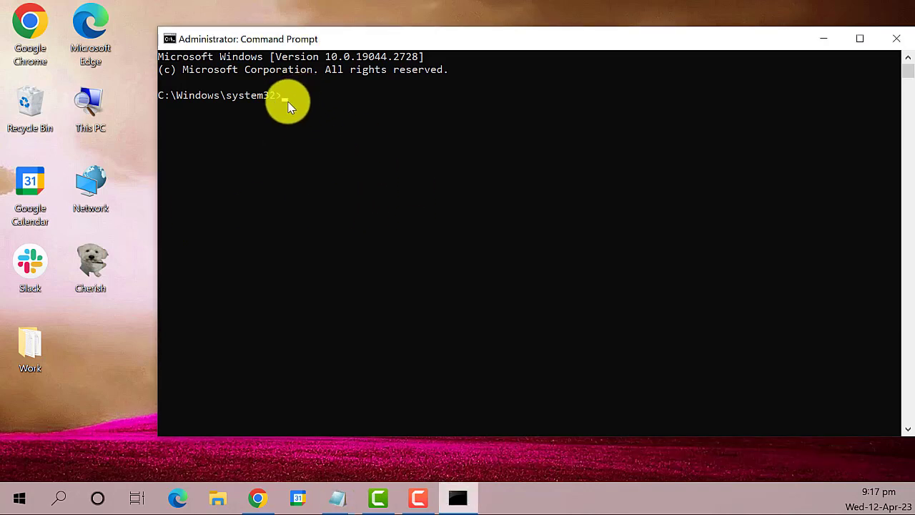
text(sfc /scannow)
key(Return)
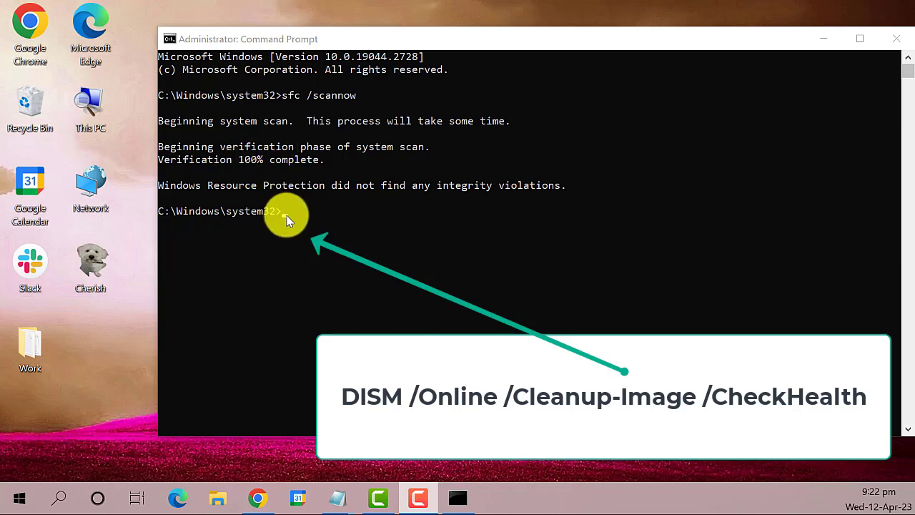
- Run DISM /Online /Cleanup-Image /CheckHealth in the administrator Command Prompt
click(286, 220)
text(DISM)
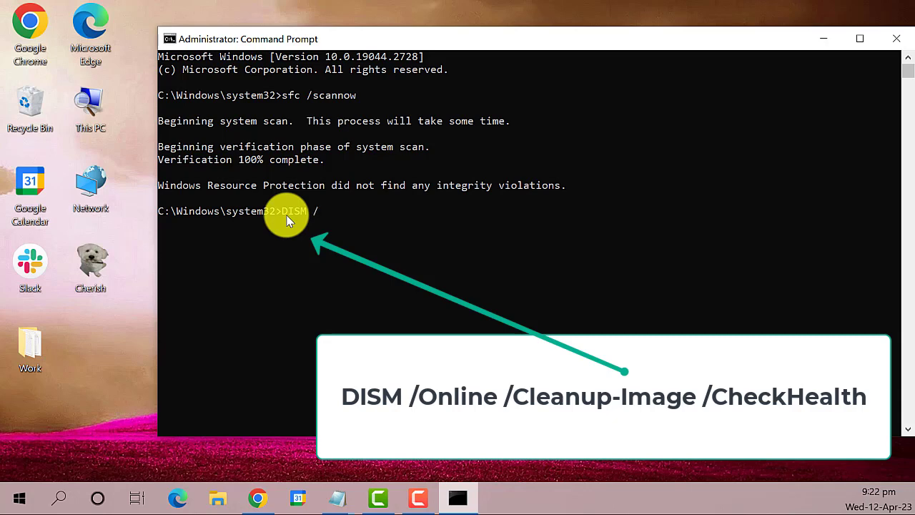
text( /Online /Cleanup-Imag)
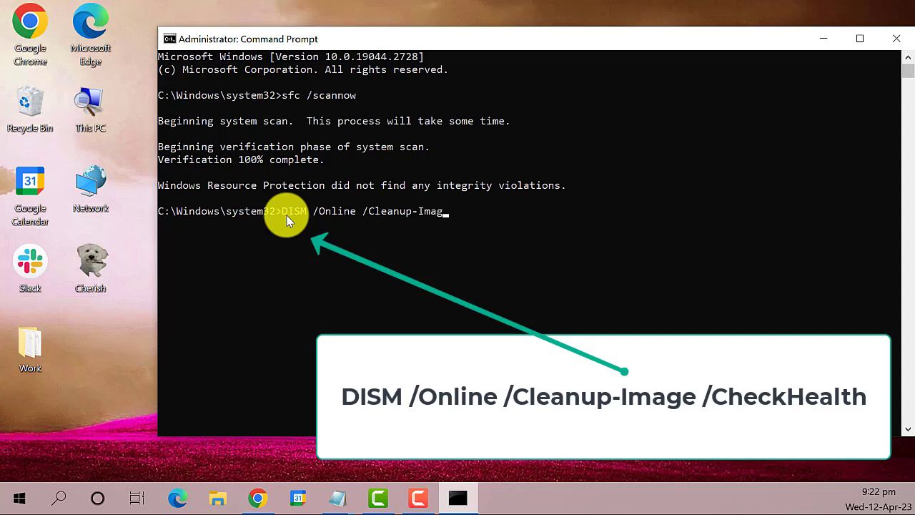
text(e /CheckHealth)
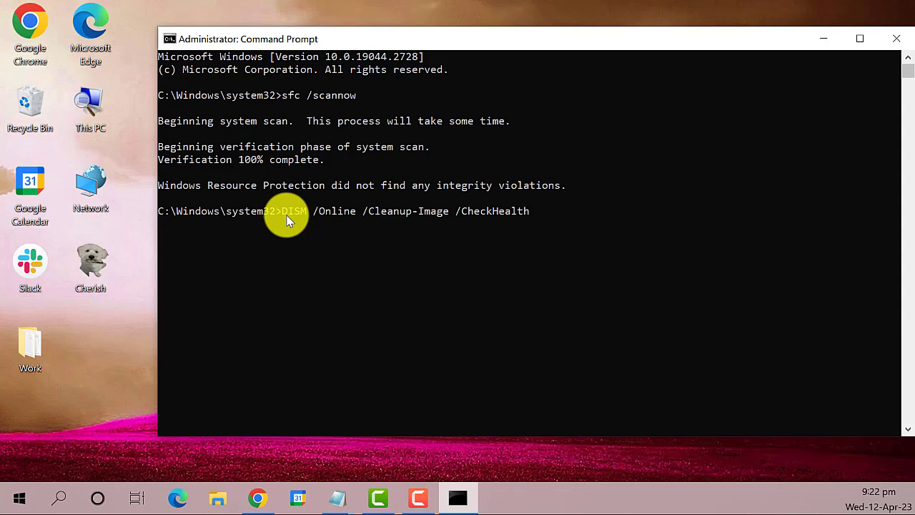
key(Return)
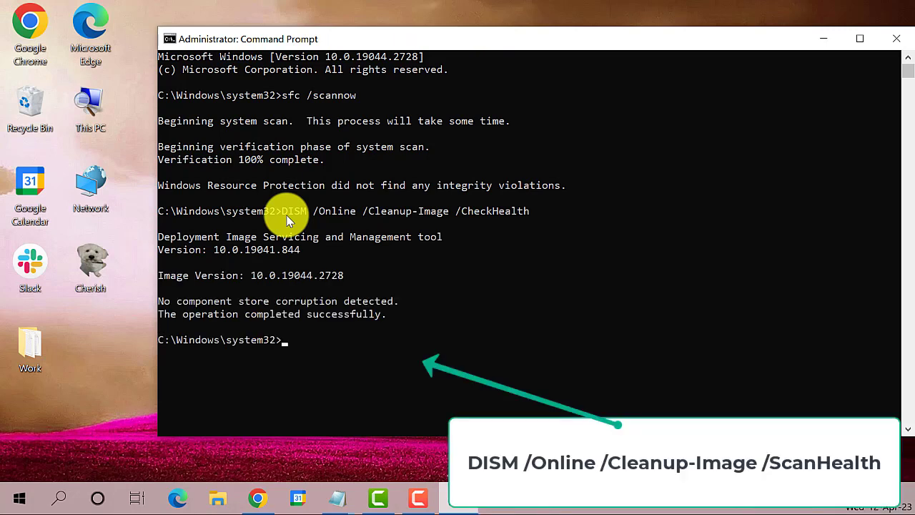
- Run DISM /Online /Cleanup-Image /ScanHealth in the administrator Command Prompt
text(DISM)
text(/Online /Cleanup)
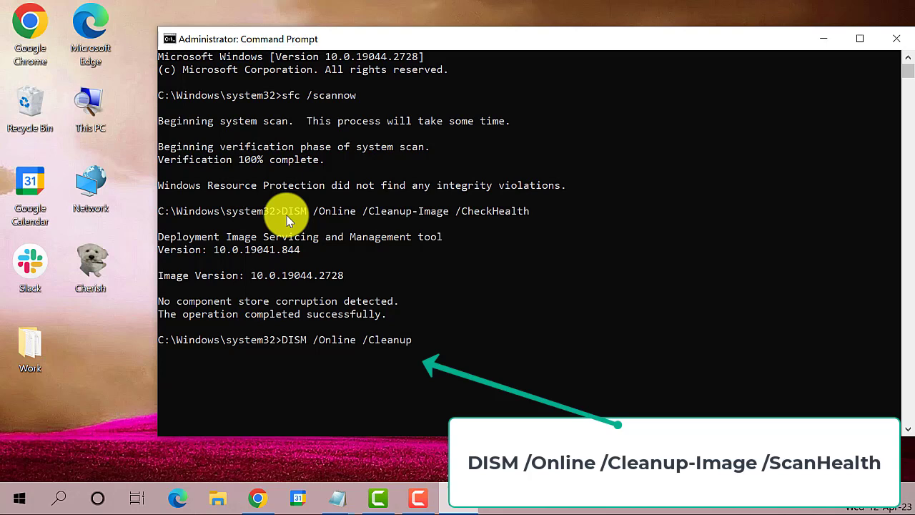
text(-Image /ScanHealth)
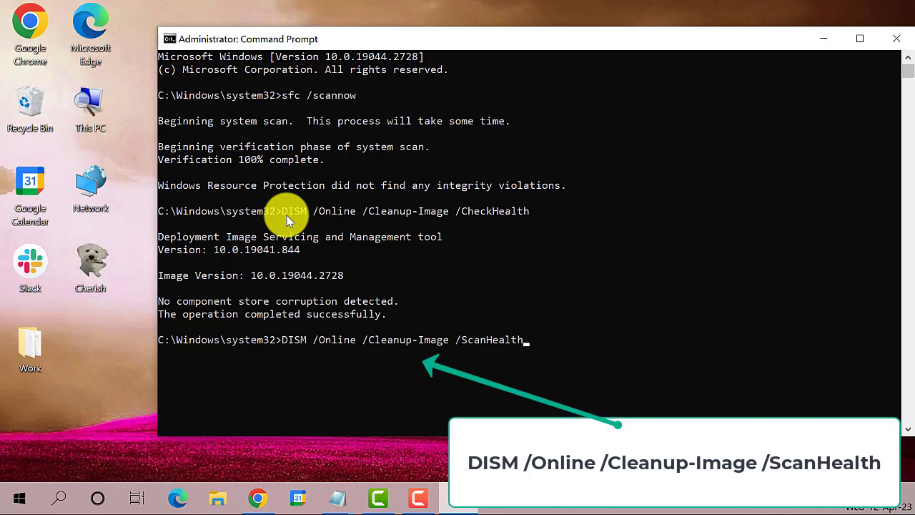
key(Return)
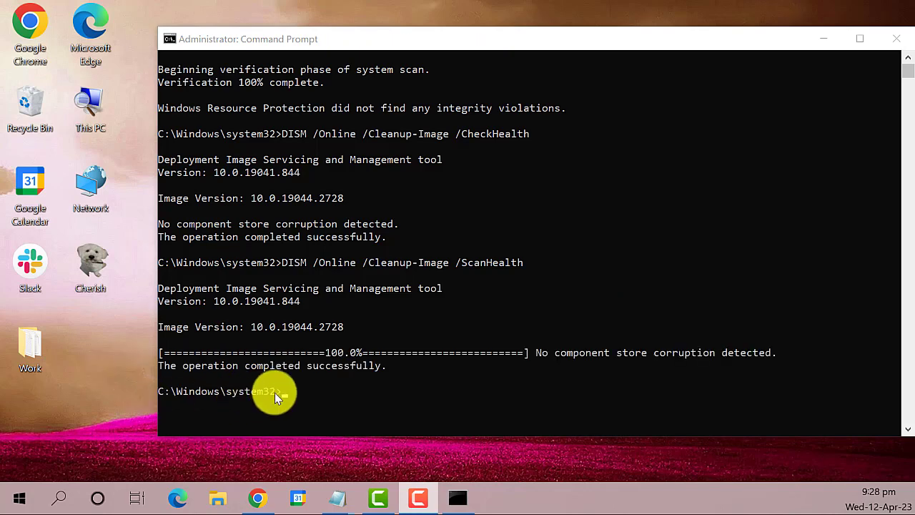
- Run DISM /Online /Cleanup-Image /RestoreHealth in the administrator Command Prompt and close the window when the restore operation finishes
click(299, 398)
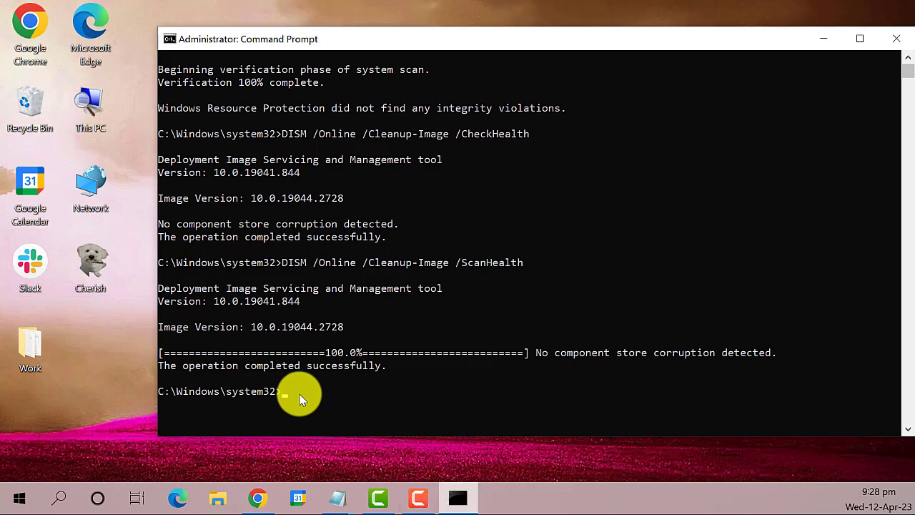
text(DISM)
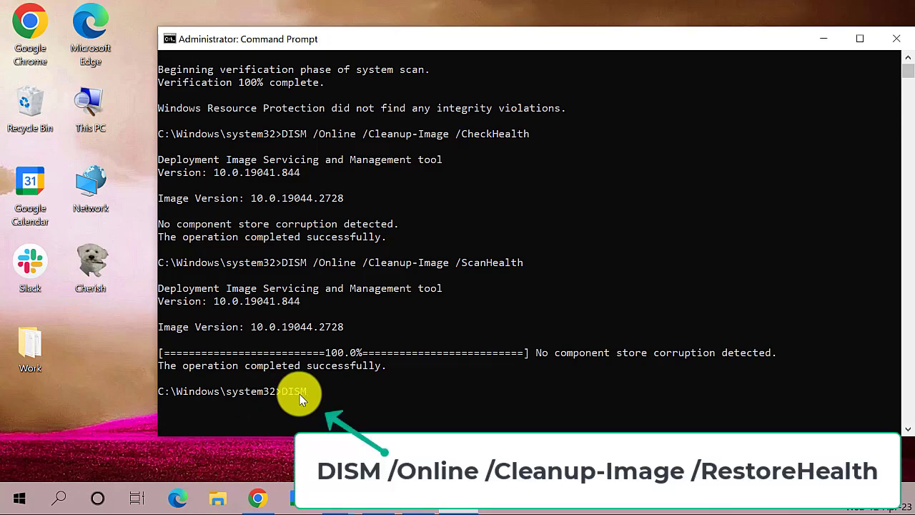
text( /Online /Cleanup-Image)
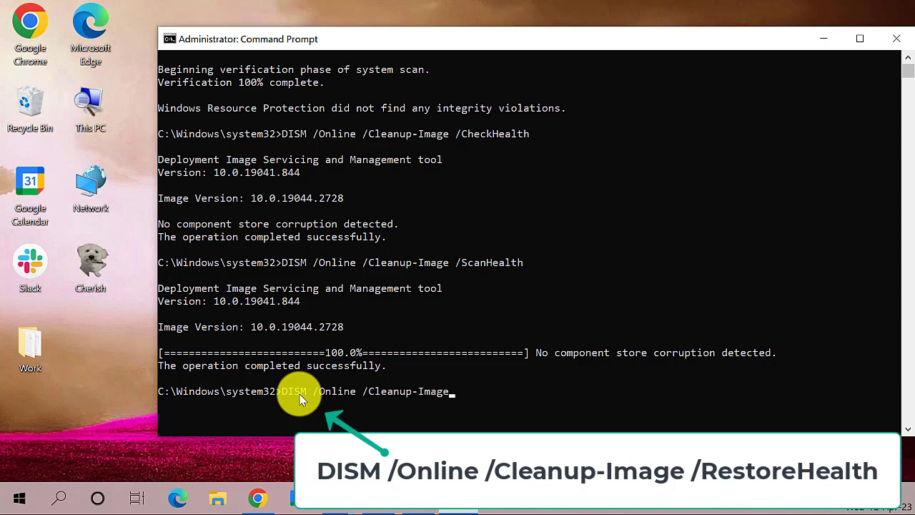
text( /RestoreHealth)
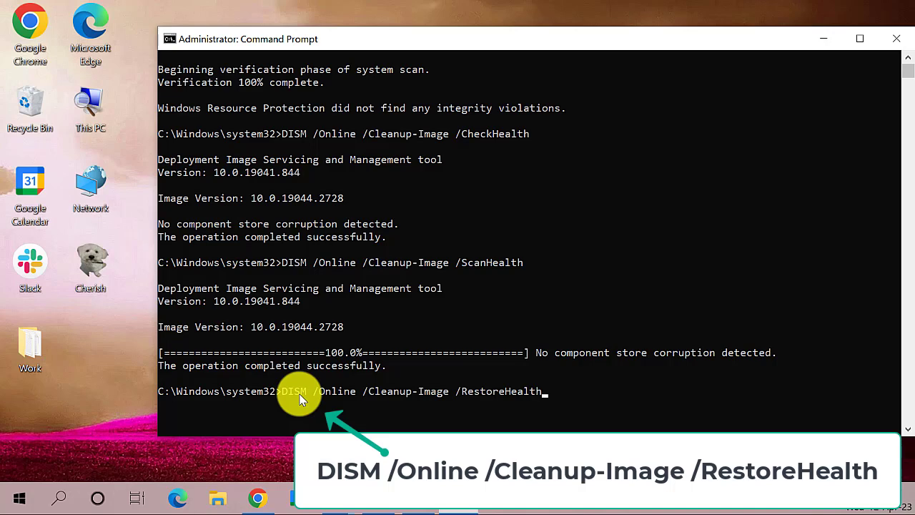
key(Return)
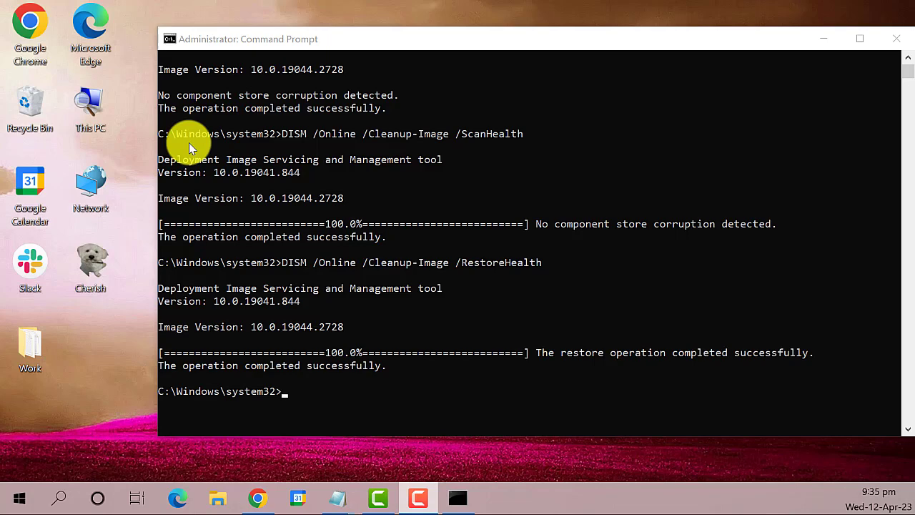
click(897, 40)
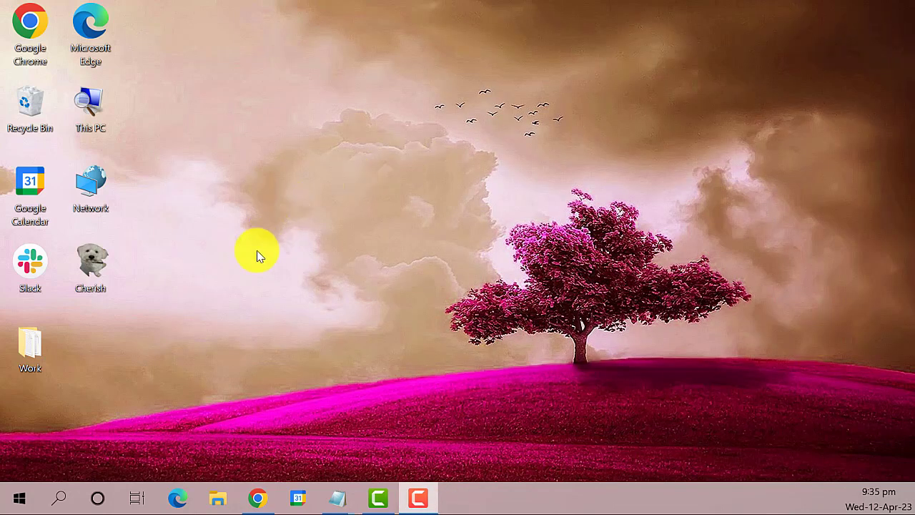
- View the Restart choice among the Windows power options and dismiss them without restarting
click(22, 500)
click(20, 463)
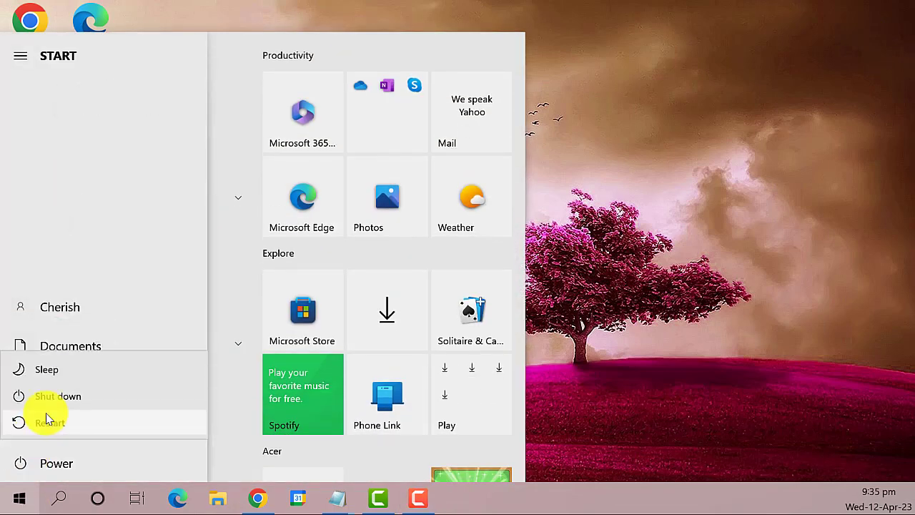
click(693, 359)
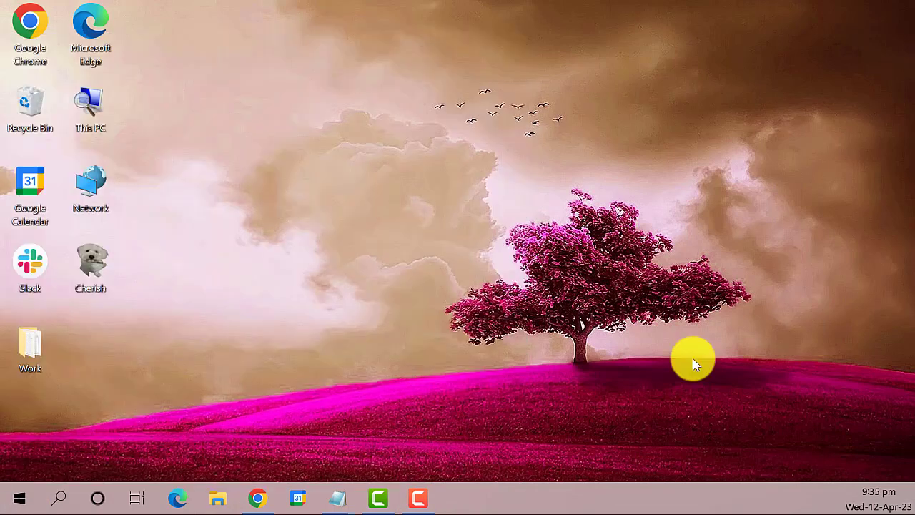